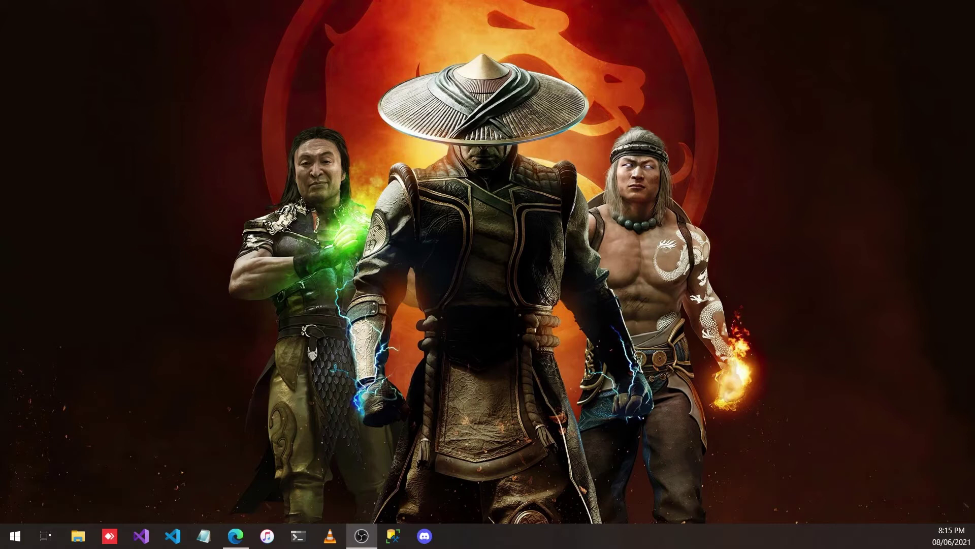
- Open This PC in File Explorer and start Disk Cleanup from the properties of Local Disk (C:)
key(super+e)
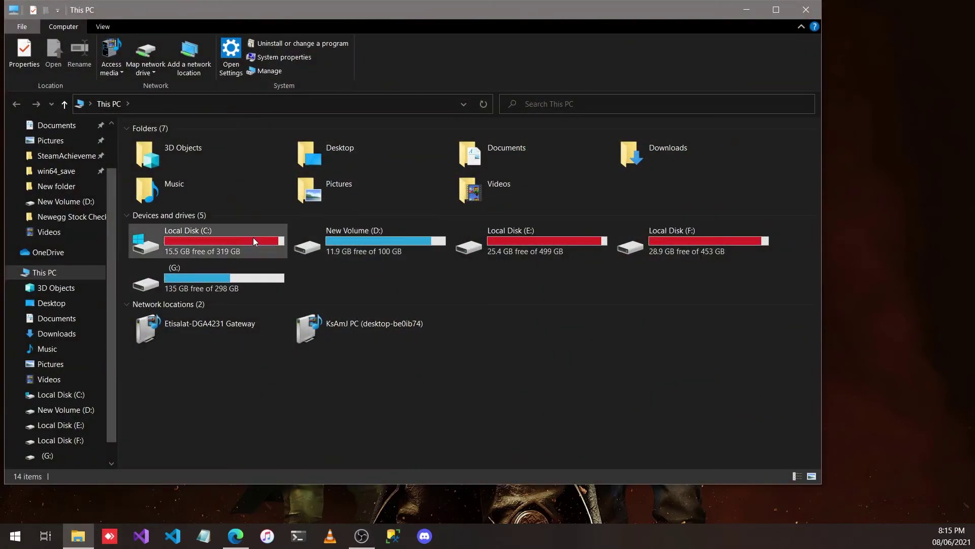
right_click(209, 248)
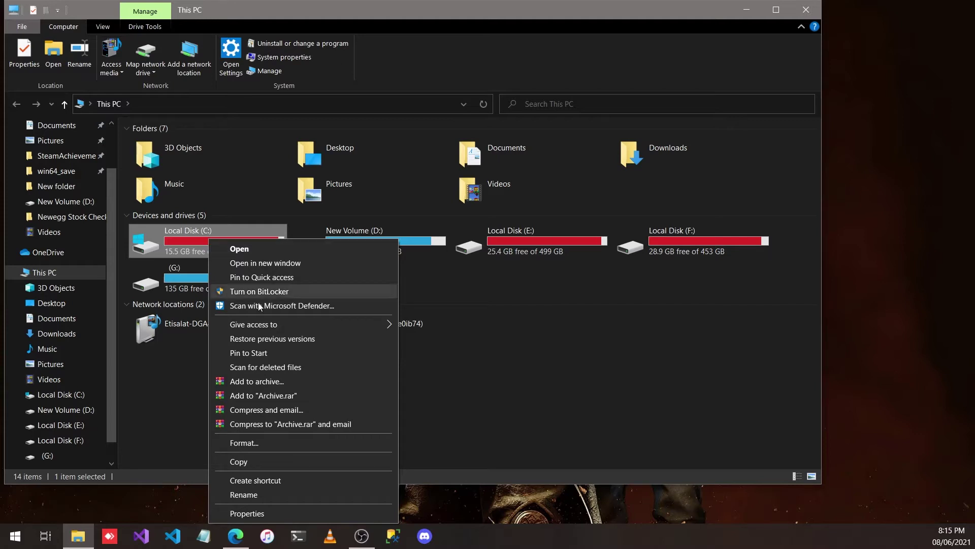
click(247, 514)
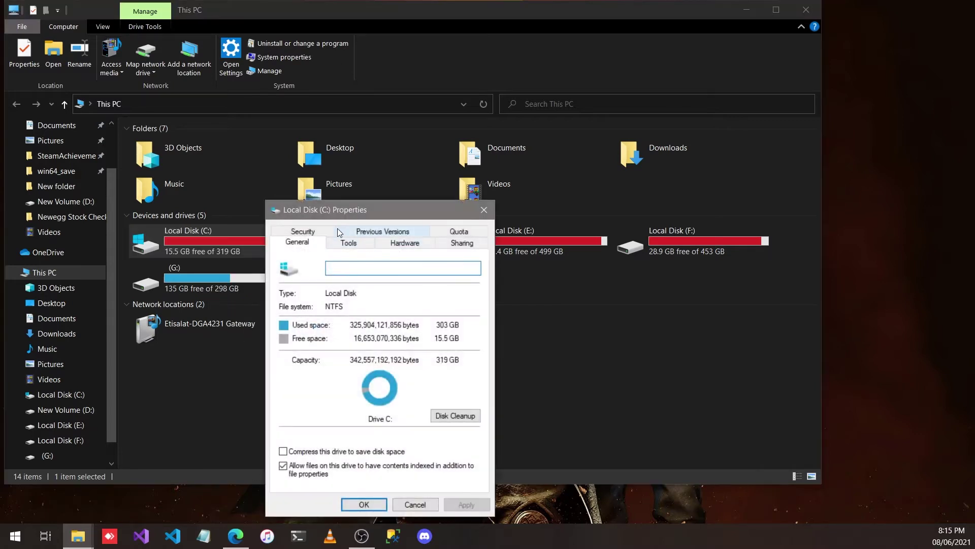
drag(341, 214, 250, 147)
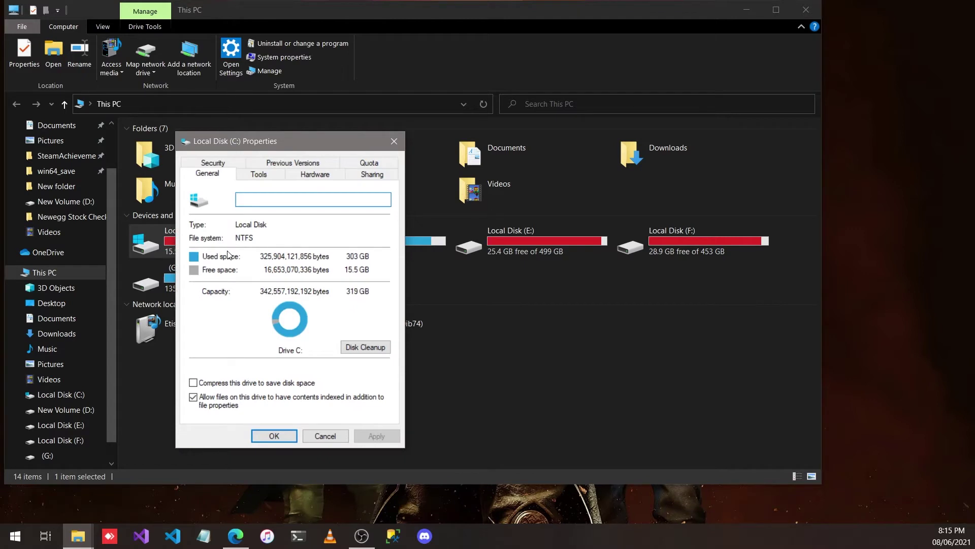
click(356, 346)
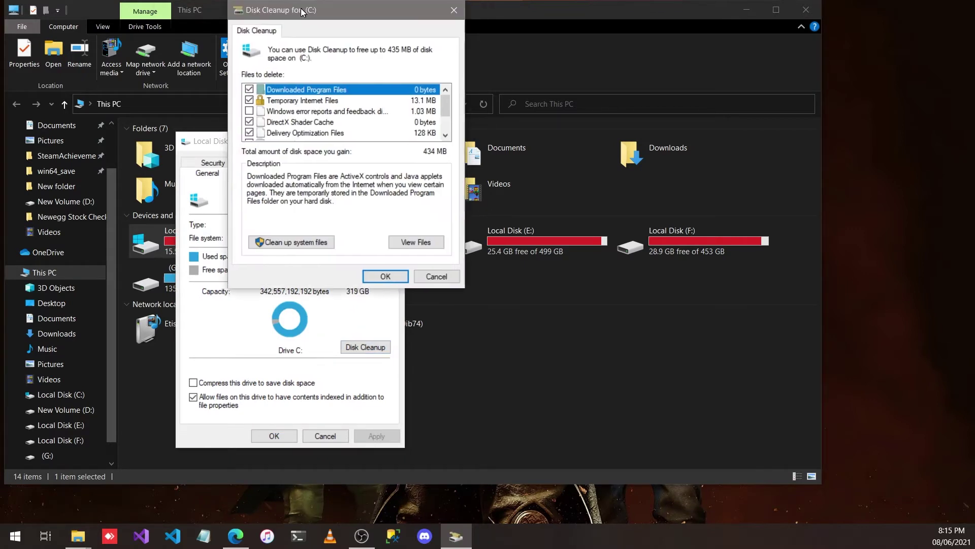
drag(302, 14, 220, 108)
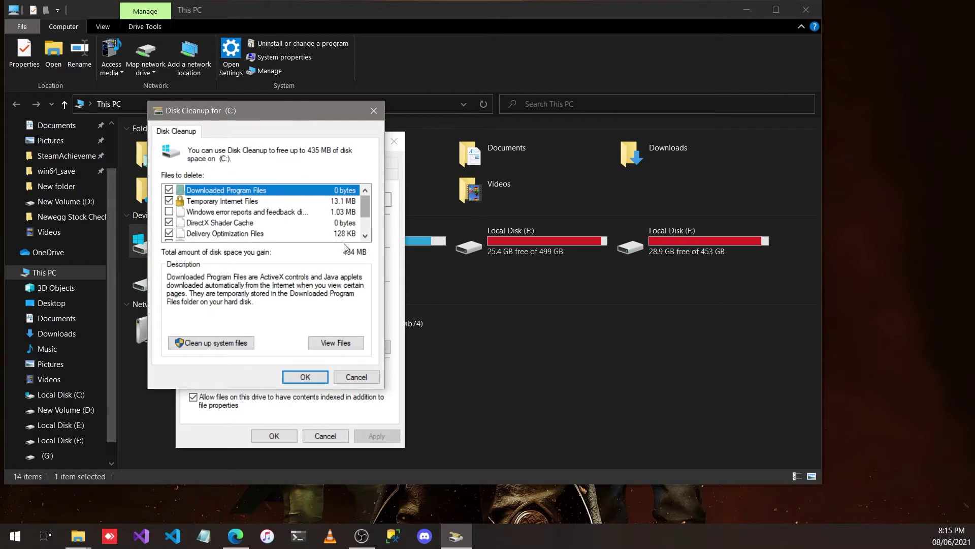
- Extend the C: cleanup to system files and review the file categories offered for deletion
drag(361, 213, 363, 228)
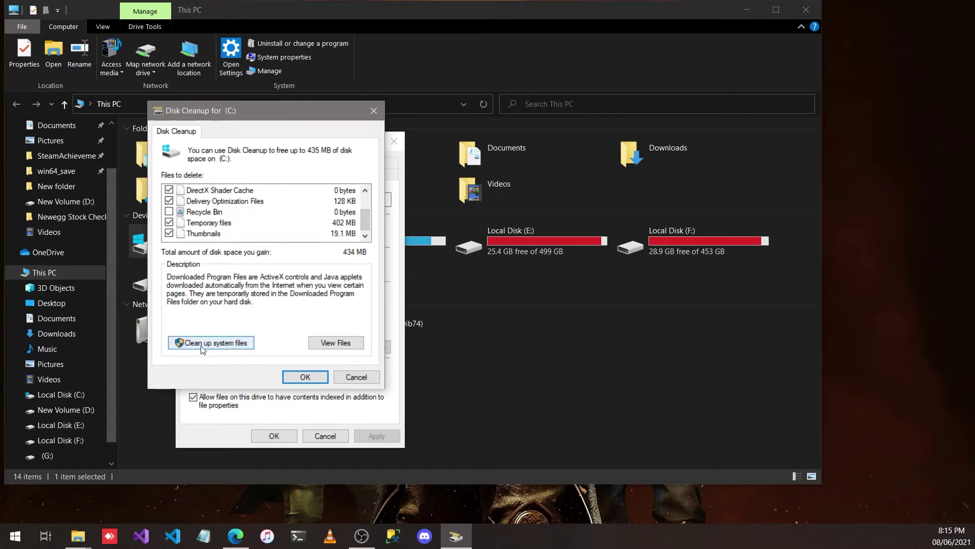
click(234, 350)
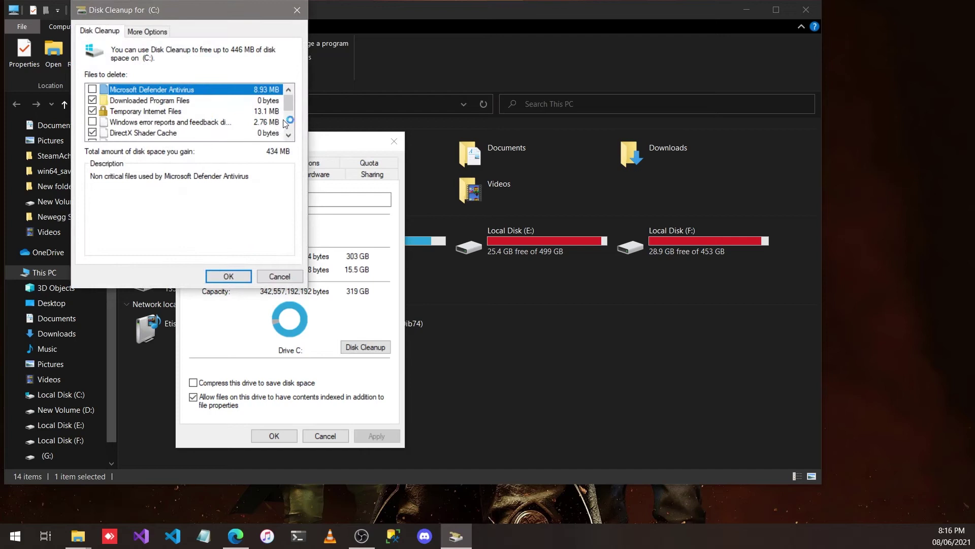
click(292, 121)
scroll(290, 120, down, 1)
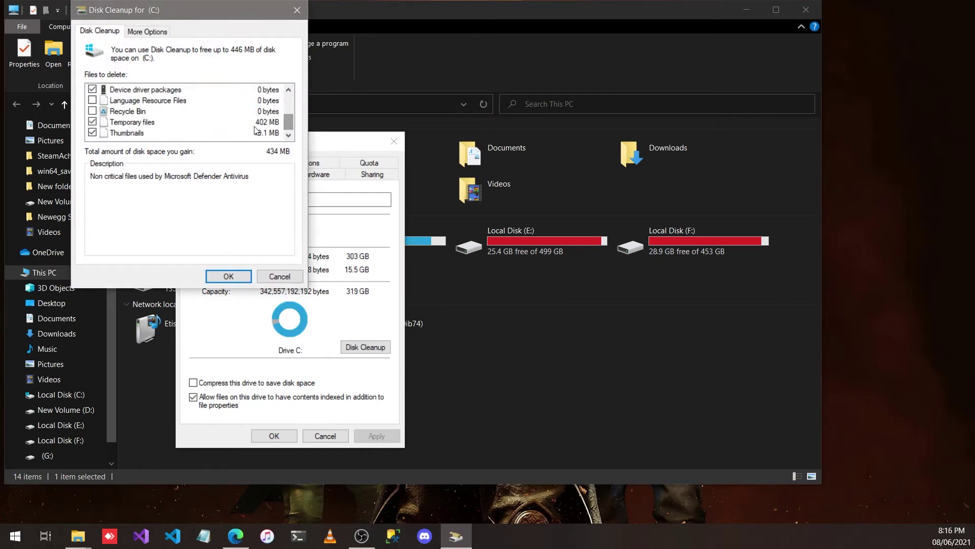
click(282, 121)
scroll(289, 118, up, 2)
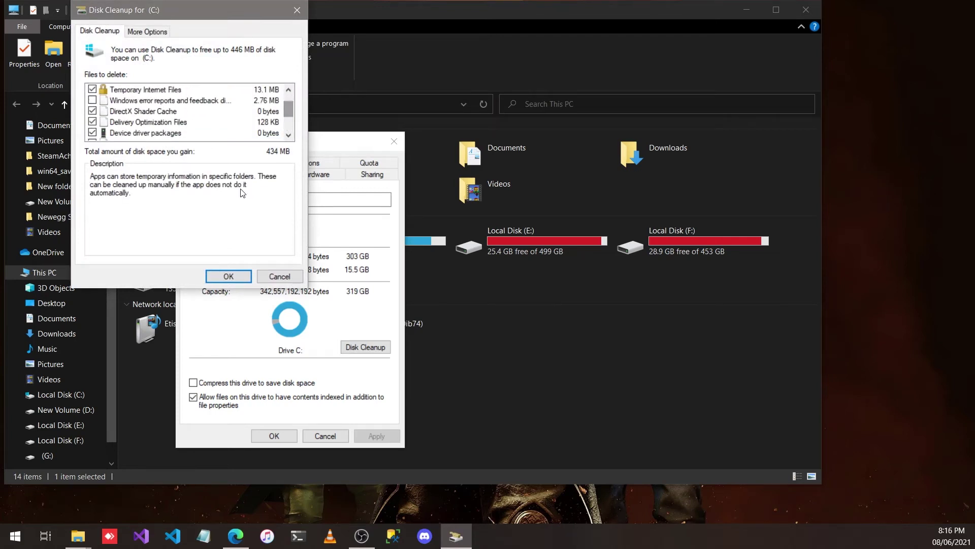
- Permanently delete the files selected for cleanup, then close the drive's properties and refresh the drive overview
drag(227, 19, 402, 87)
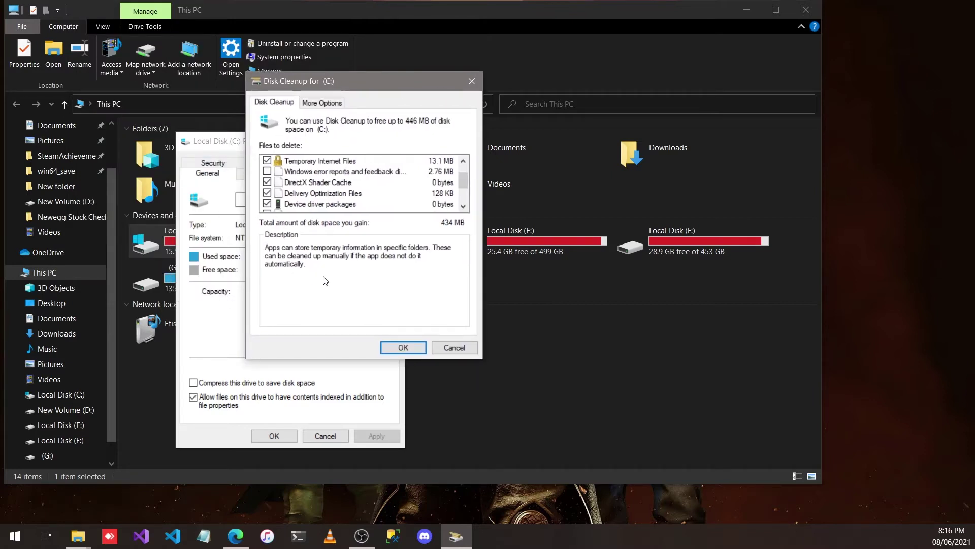
click(397, 349)
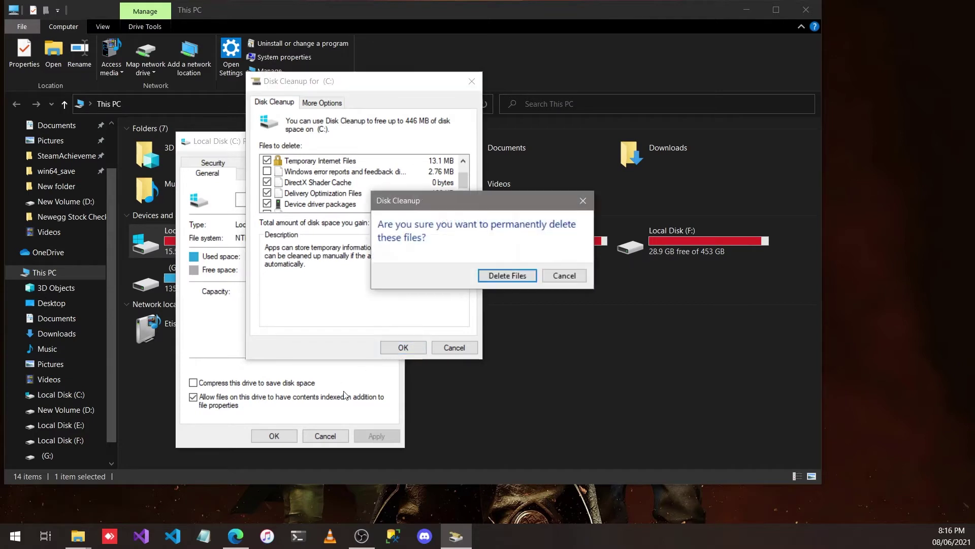
key(Return)
click(272, 433)
right_click(227, 386)
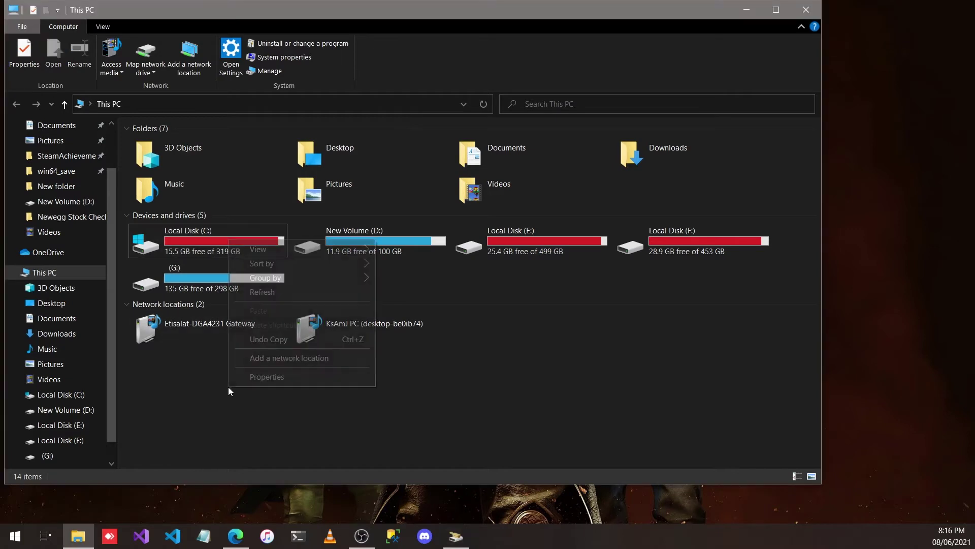
click(269, 295)
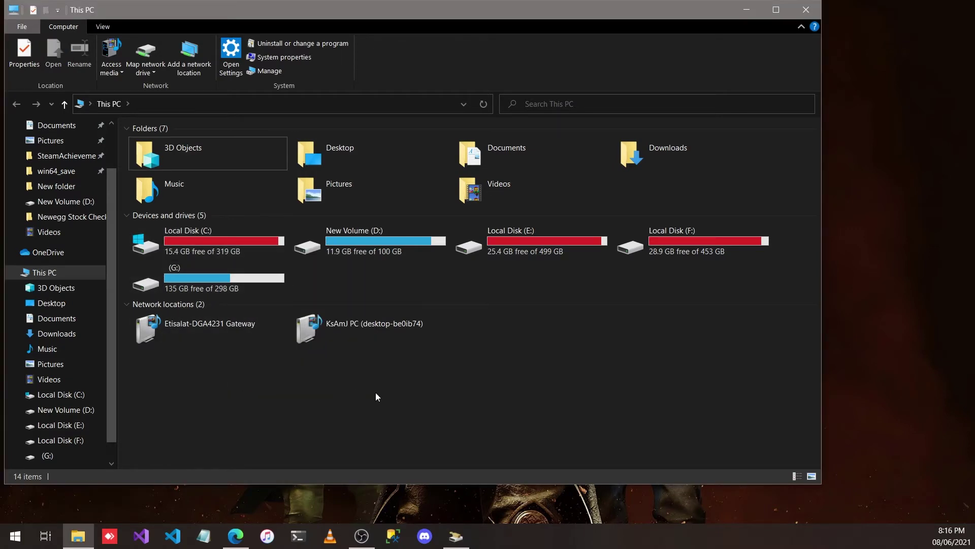
click(235, 535)
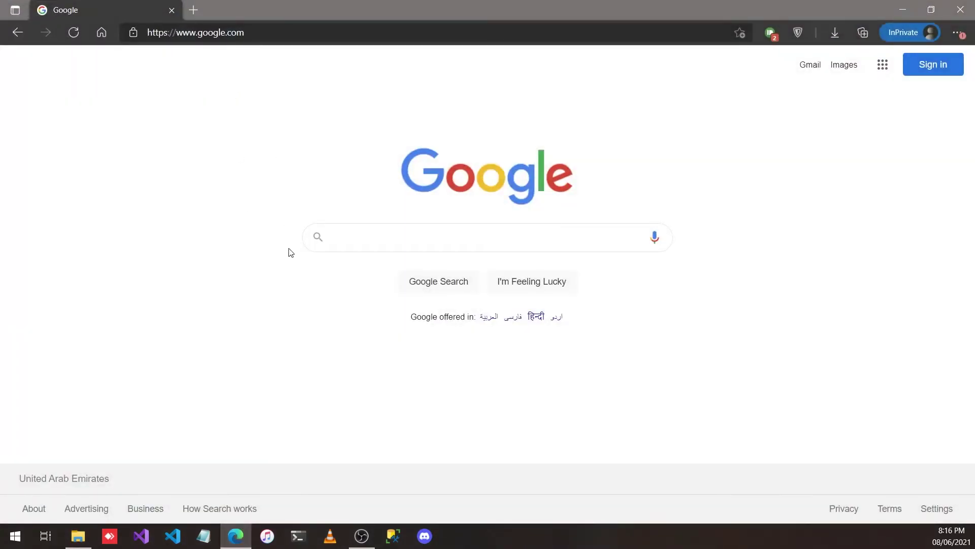
click(334, 247)
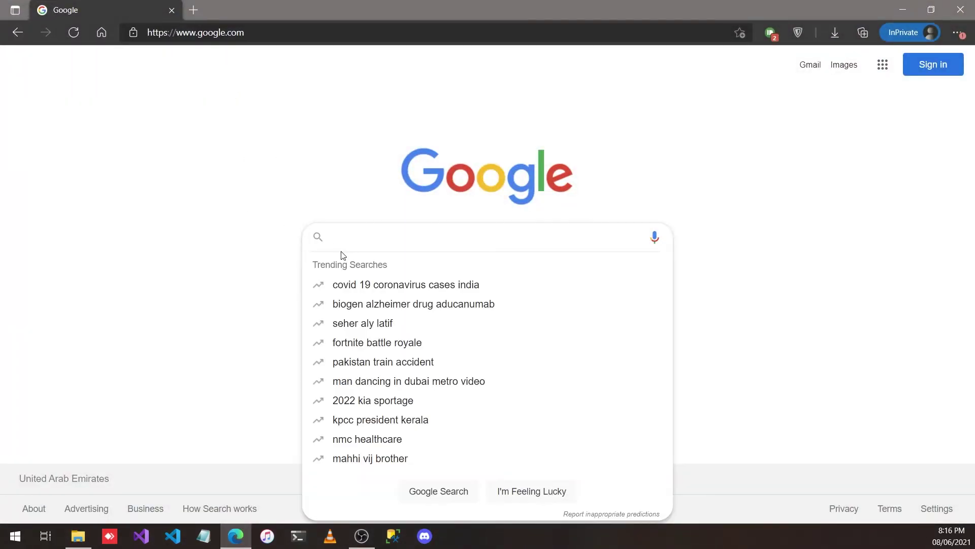
text(folder)
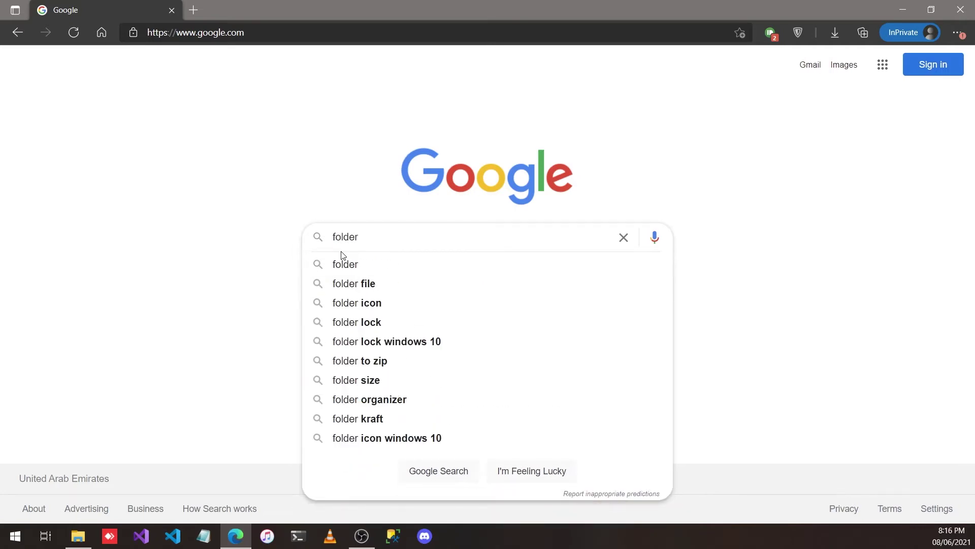
text( size)
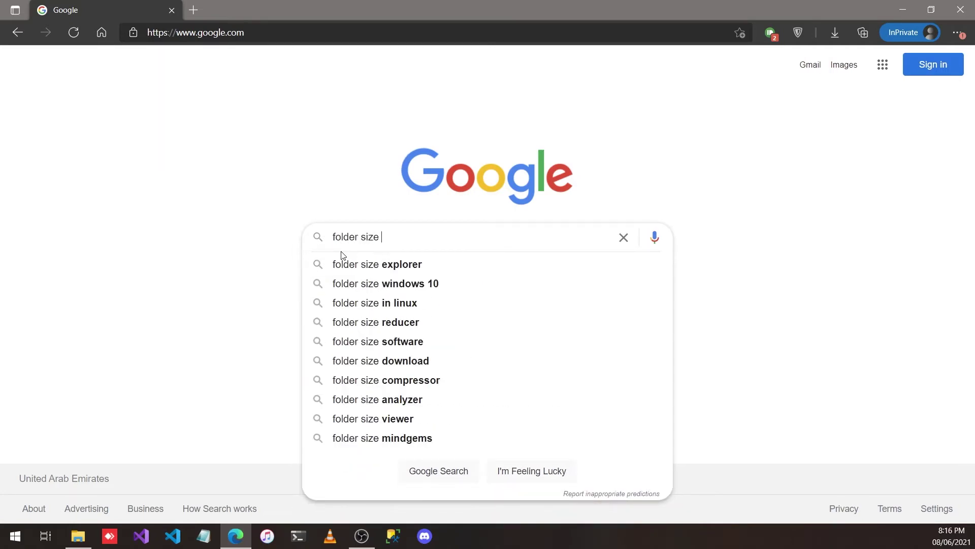
click(342, 258)
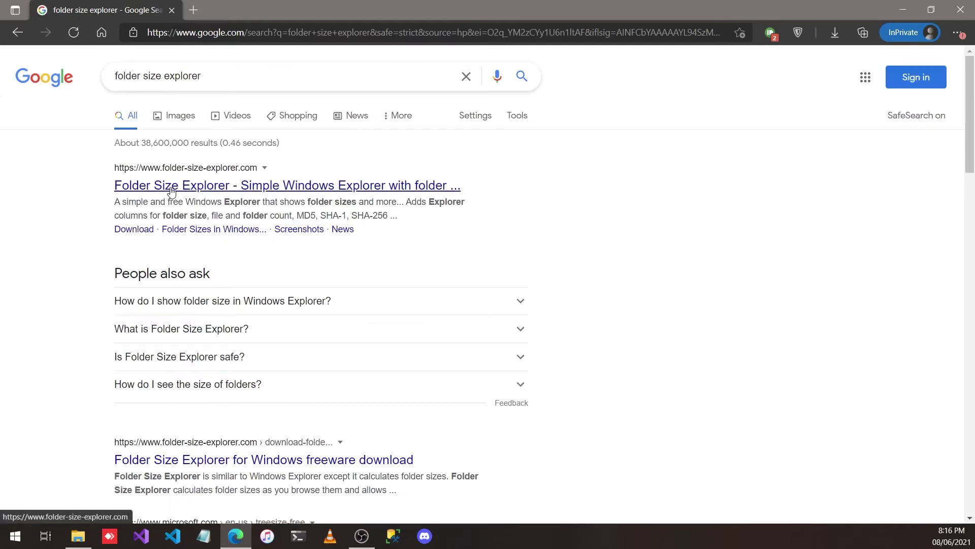
click(153, 189)
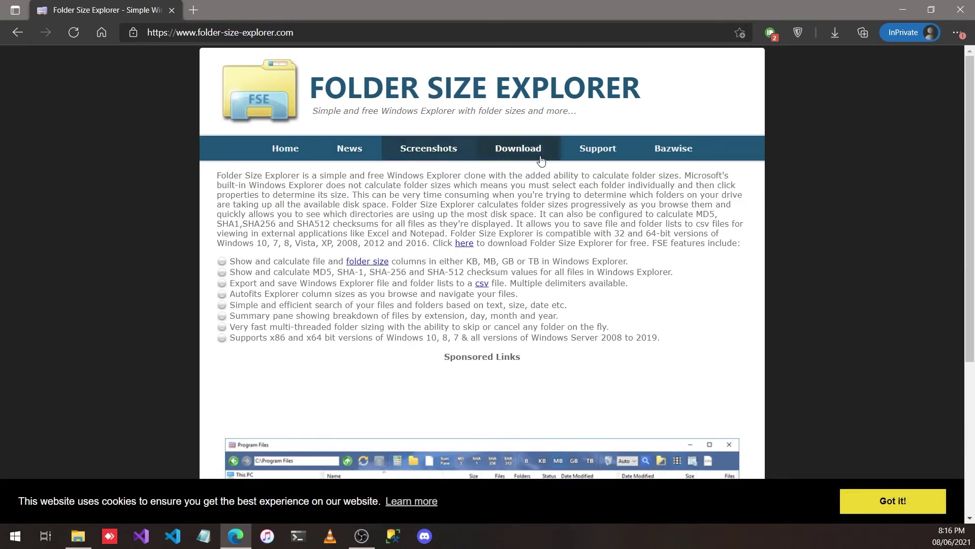
- Look through the Folder Size Explorer site and its download page, checking the Windows requirements and the browser's earlier downloads
scroll(450, 218, down, 5)
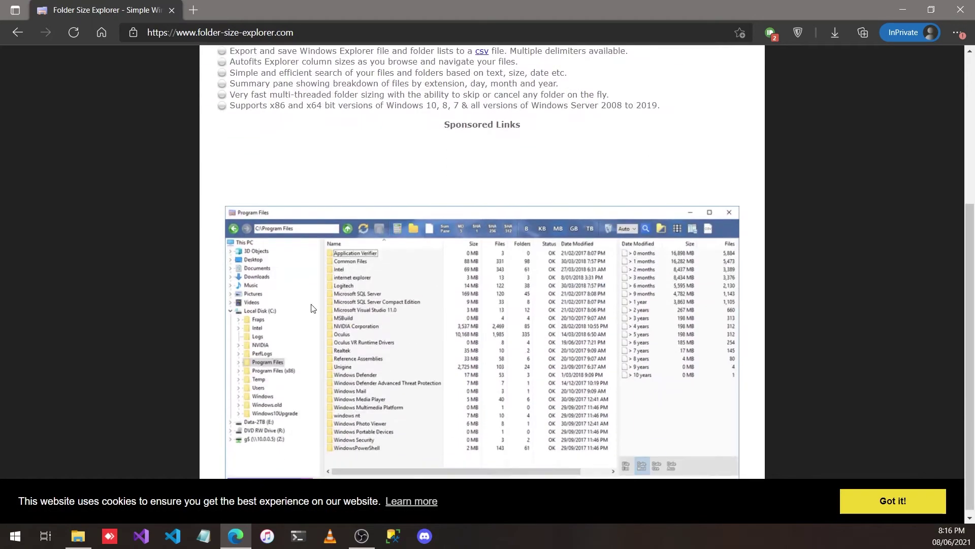
scroll(397, 288, up, 3)
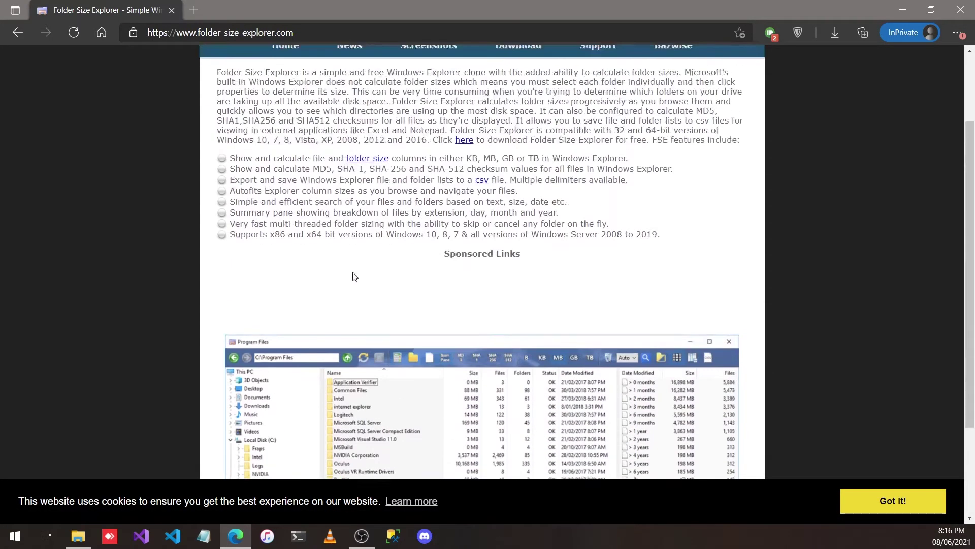
scroll(389, 366, up, 2)
click(518, 148)
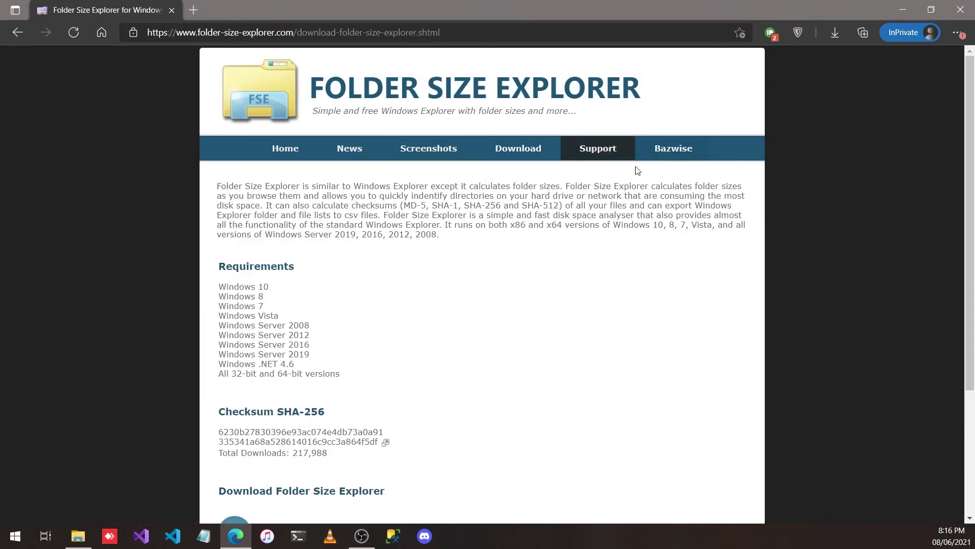
scroll(357, 314, down, 1)
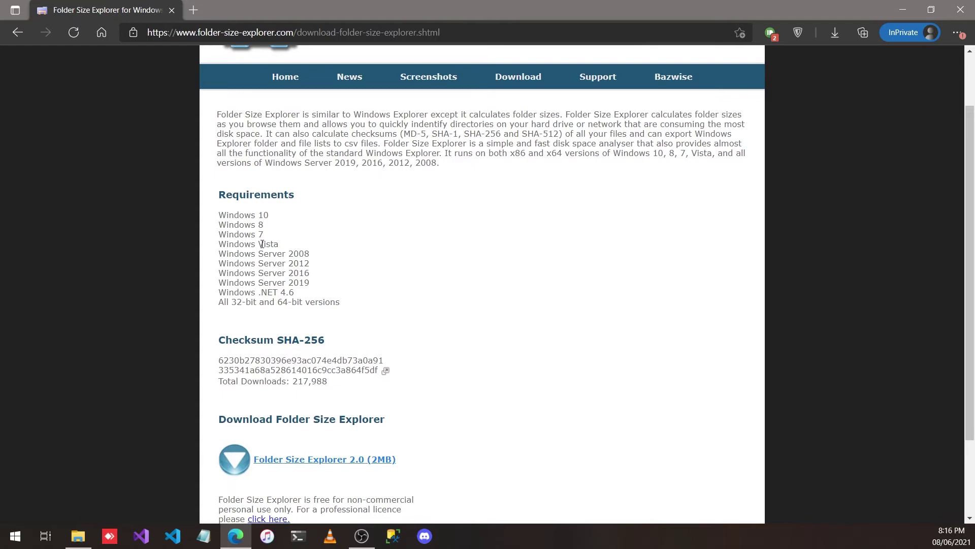
scroll(327, 354, down, 2)
drag(226, 110, 311, 178)
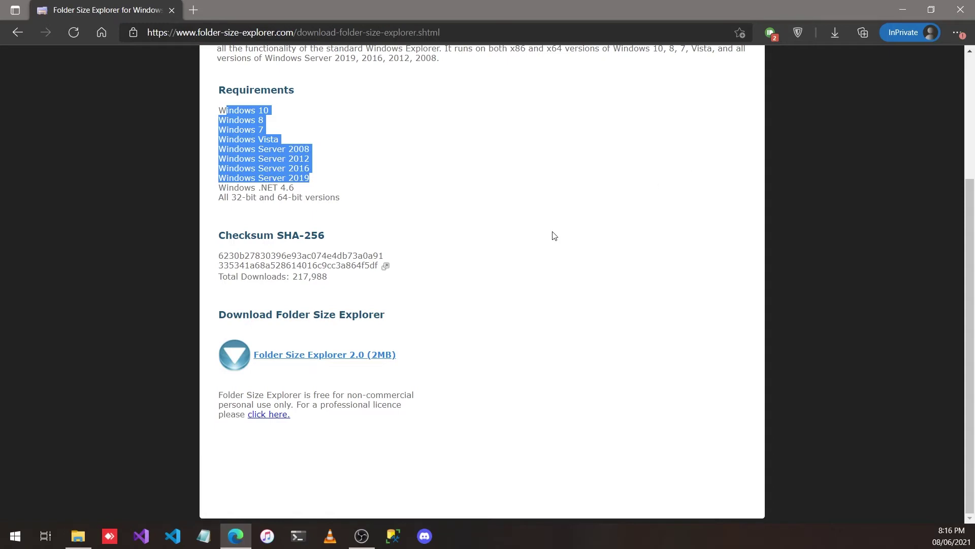
key(ctrl+j)
click(881, 90)
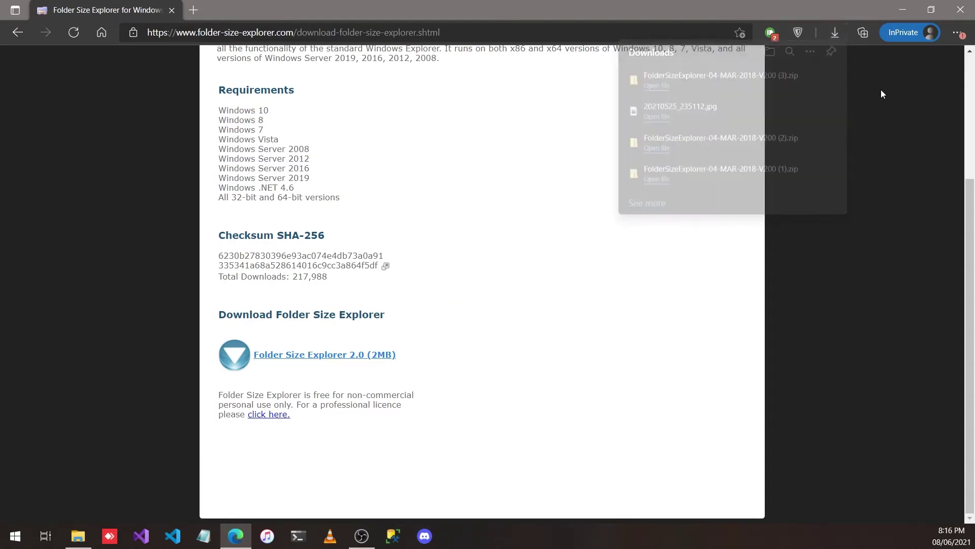
- Launch the installed Folder Size Explorer app and calculate the folder sizes on Local Disk (C:)
click(14, 536)
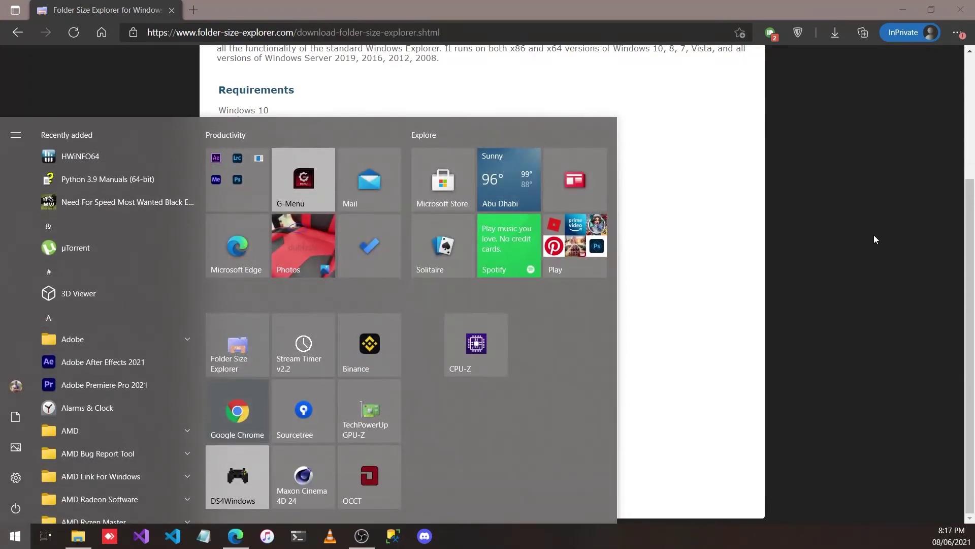
text(f)
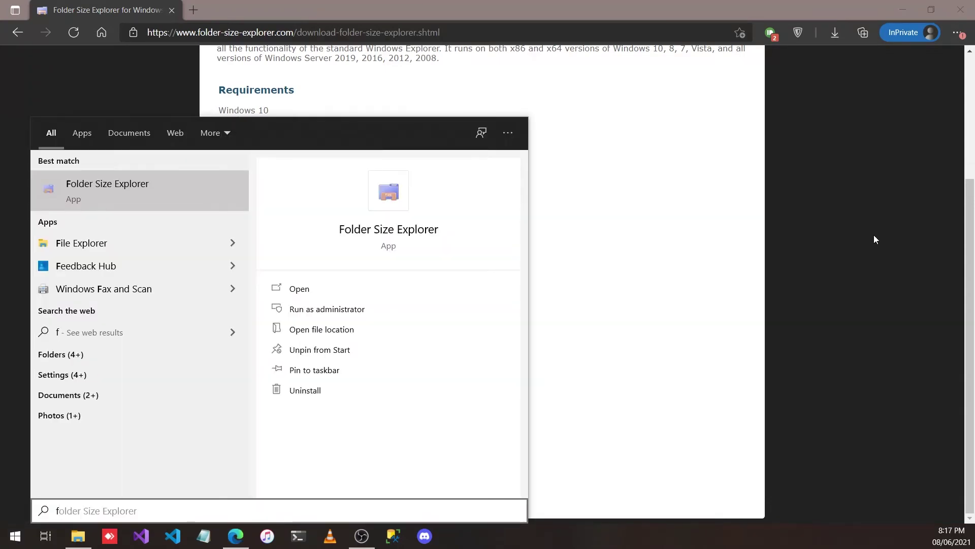
key(Return)
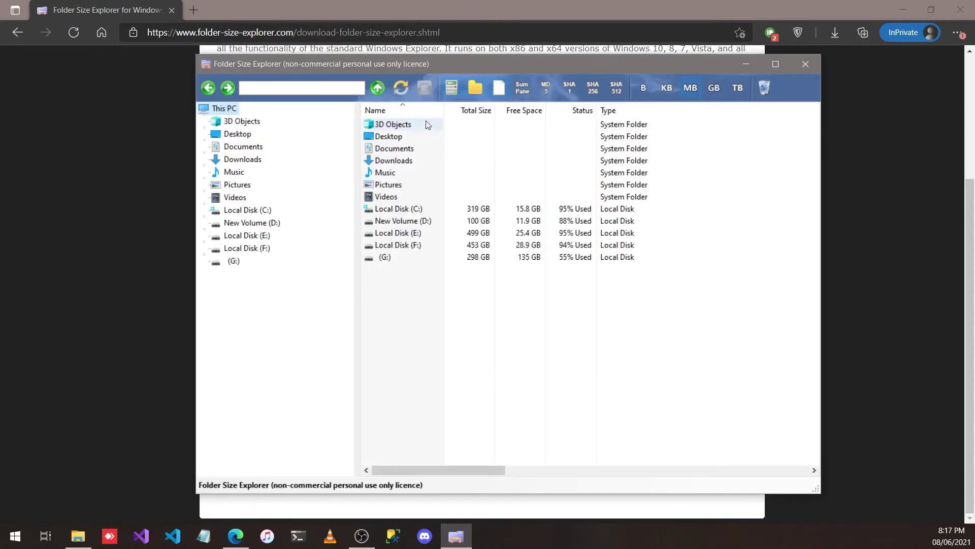
drag(332, 63, 292, 68)
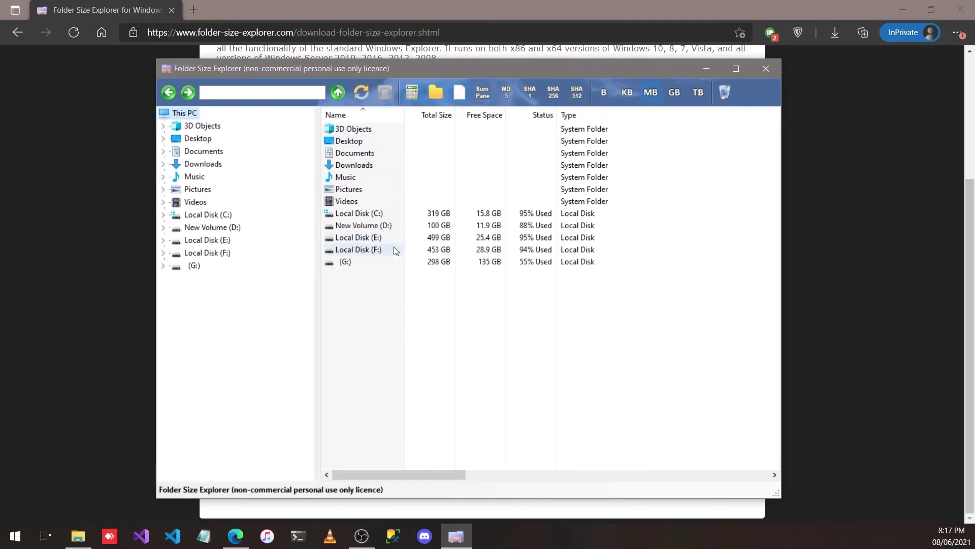
click(230, 217)
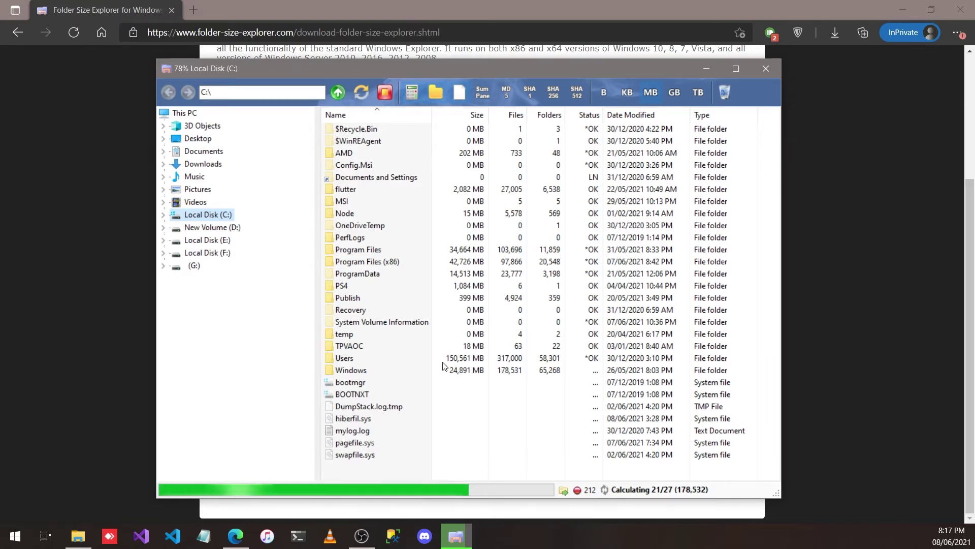
- Open the personal profile folder inside C:\Users and sort its contents by size, largest first
click(371, 362)
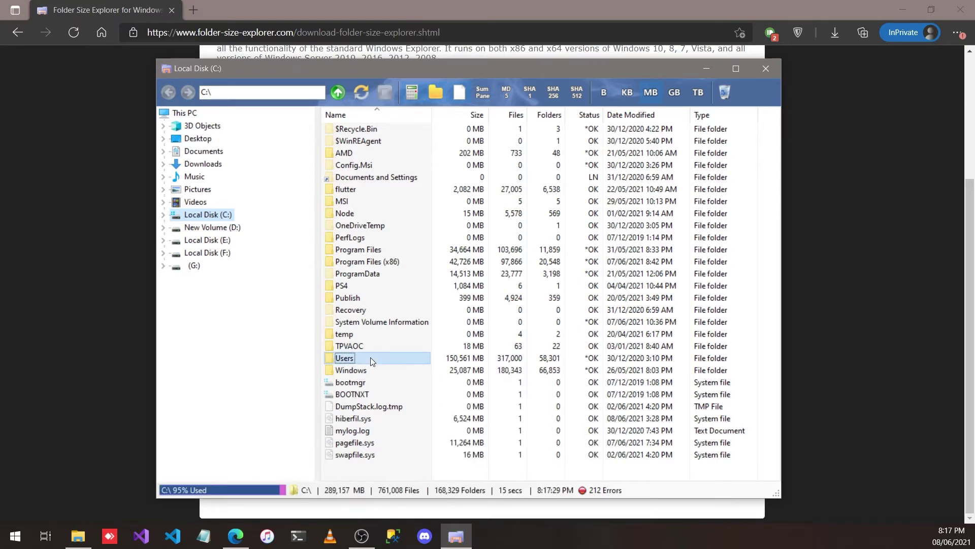
double_click(365, 359)
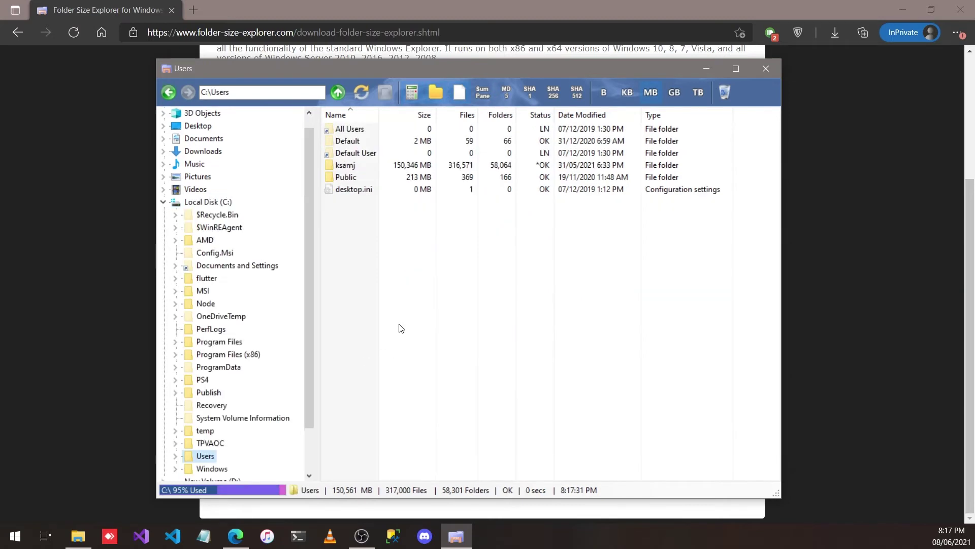
double_click(355, 165)
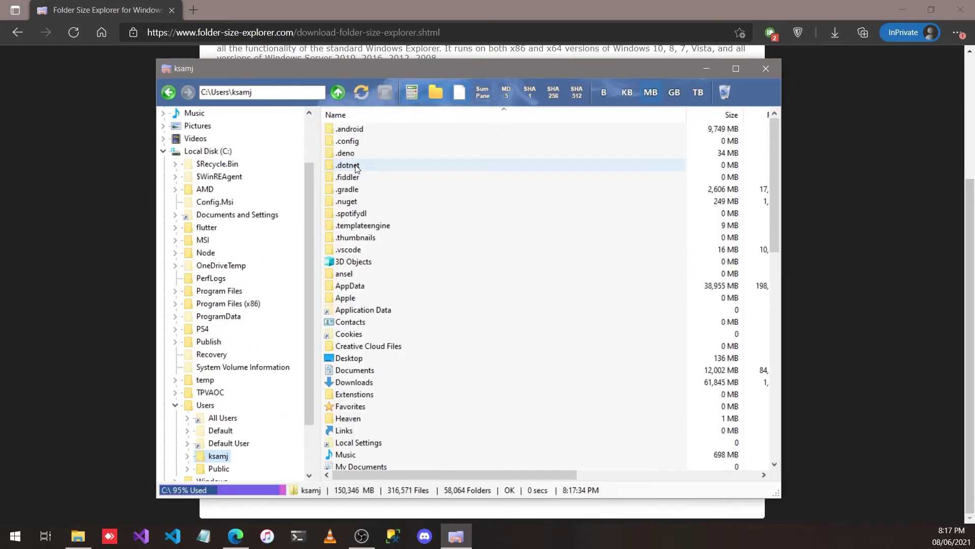
click(714, 115)
click(713, 114)
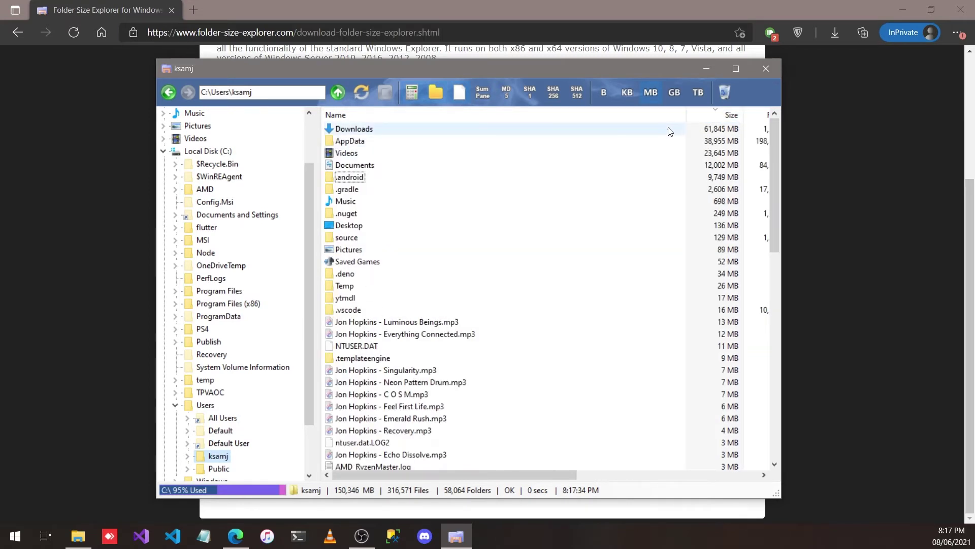
- Open the profile's AppData\Local\Temp\Adobe\After Effects\18.2 folder and go into its Disk Cache folder
double_click(355, 144)
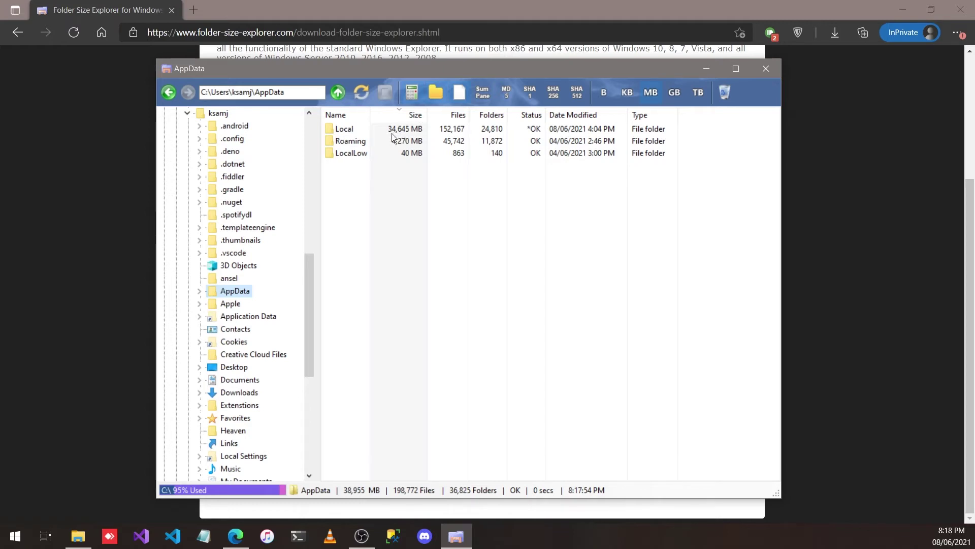
double_click(349, 130)
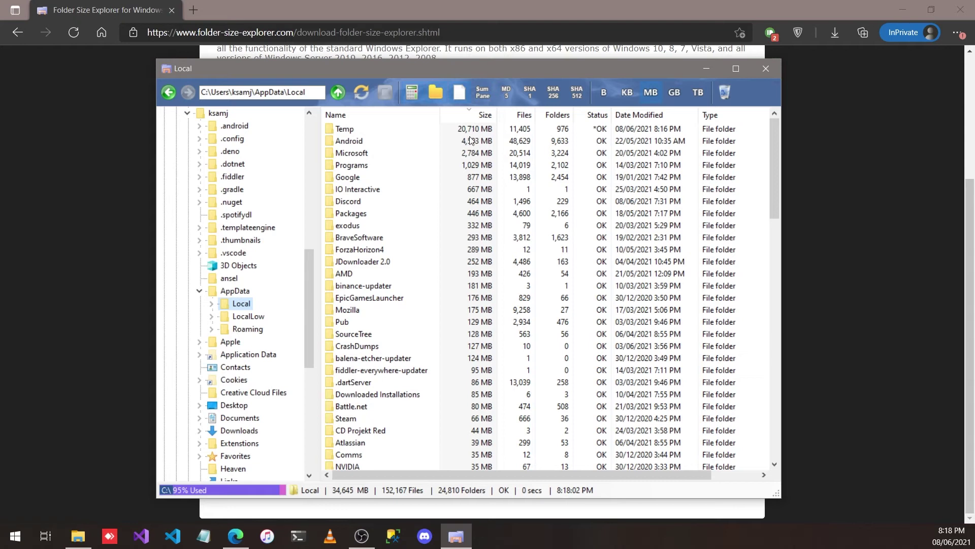
double_click(368, 131)
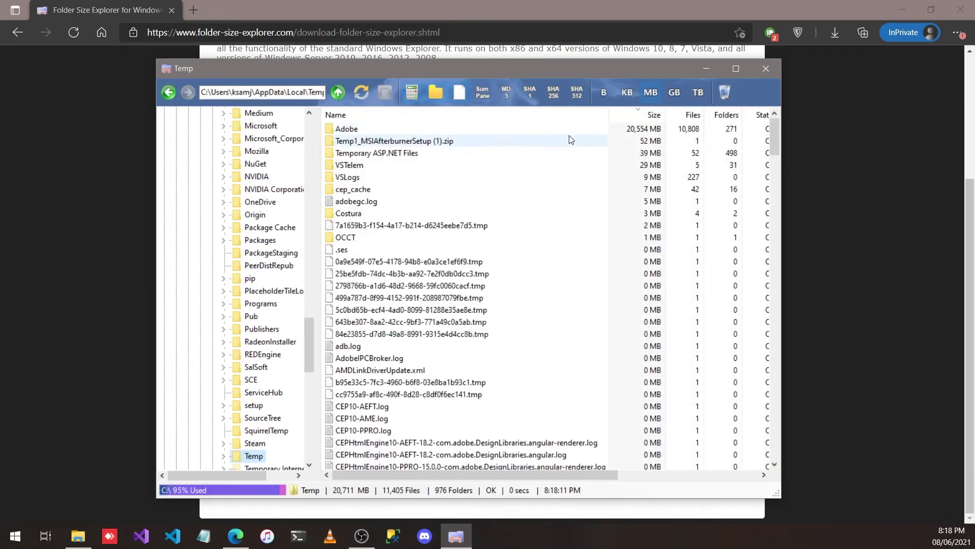
double_click(359, 130)
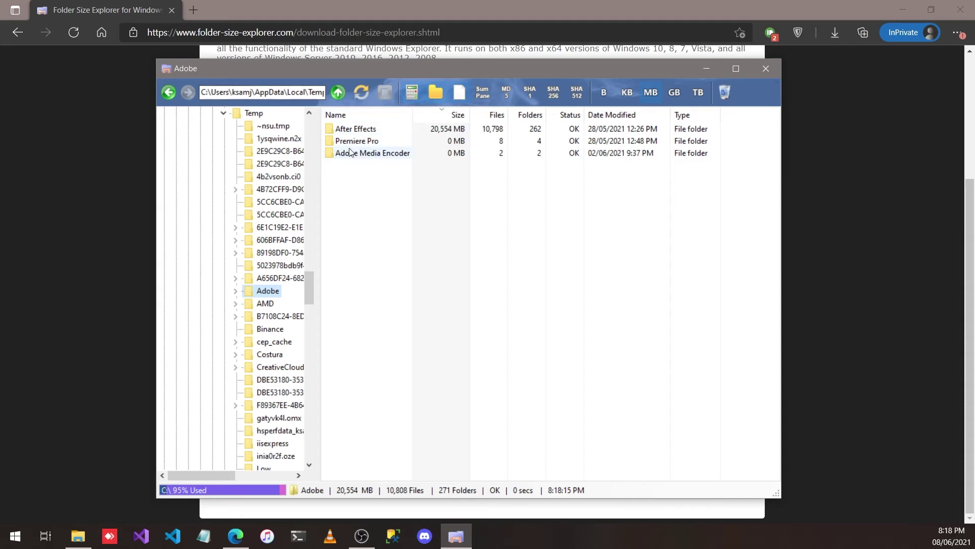
double_click(363, 131)
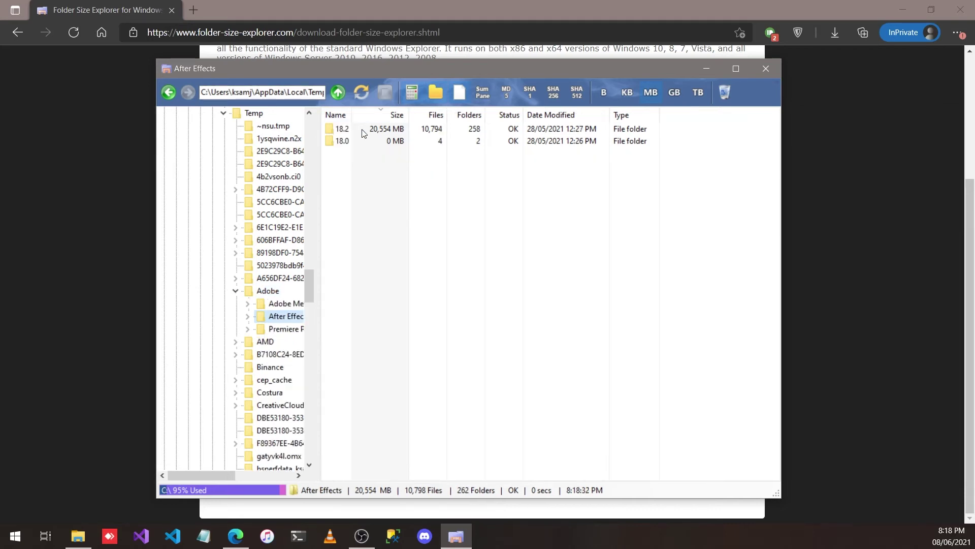
double_click(333, 129)
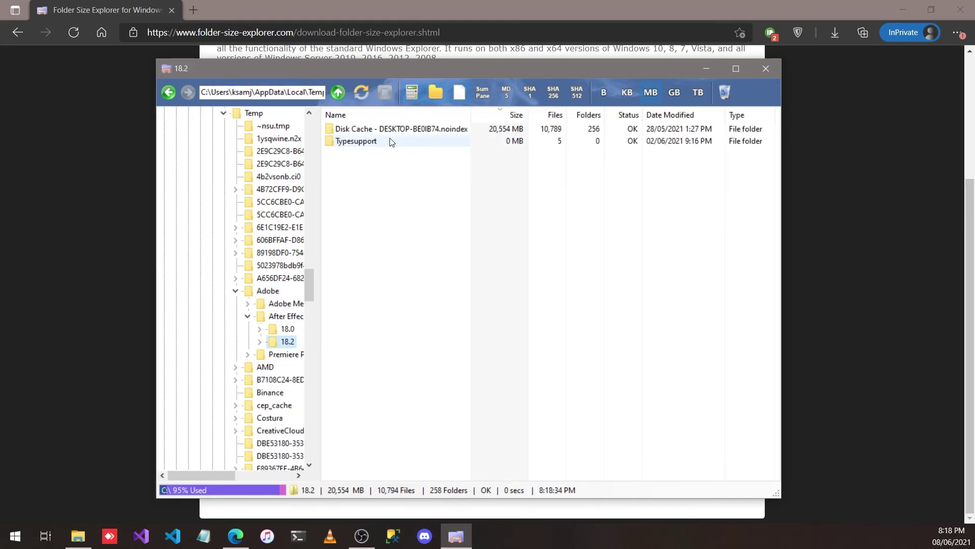
double_click(369, 131)
- Look through the After Effects Disk Cache subfolders and delete all of them
scroll(410, 226, down, 20)
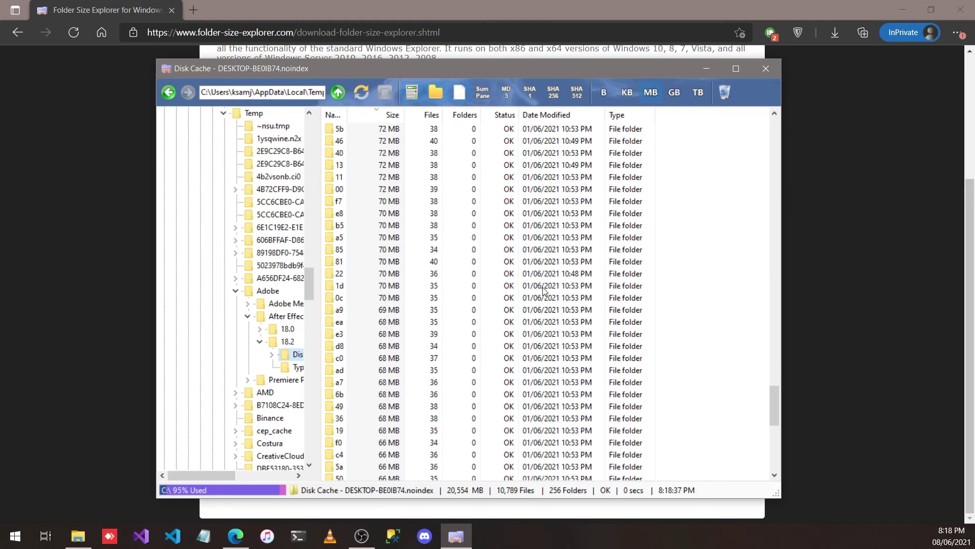
scroll(543, 291, down, 10)
scroll(625, 346, up, 6)
drag(775, 416, 731, 115)
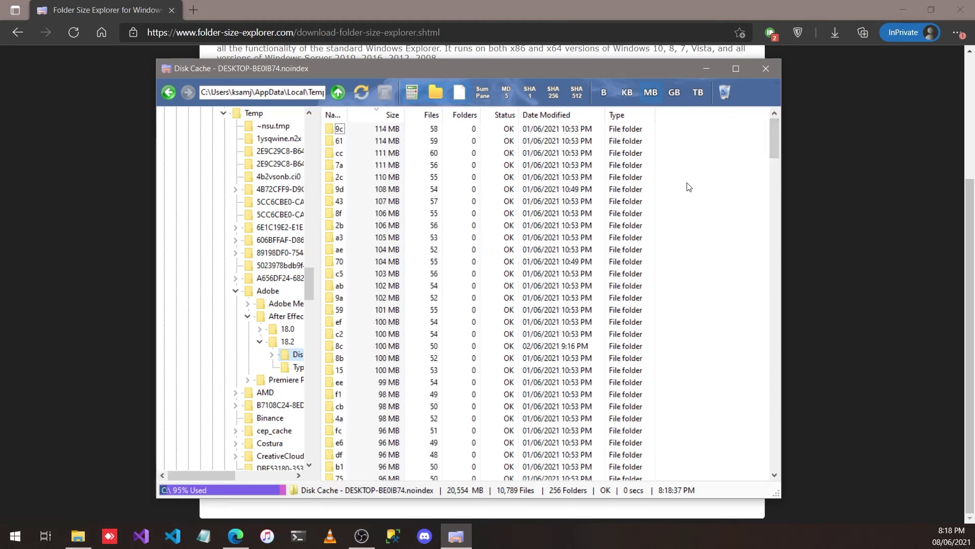
key(ctrl+a)
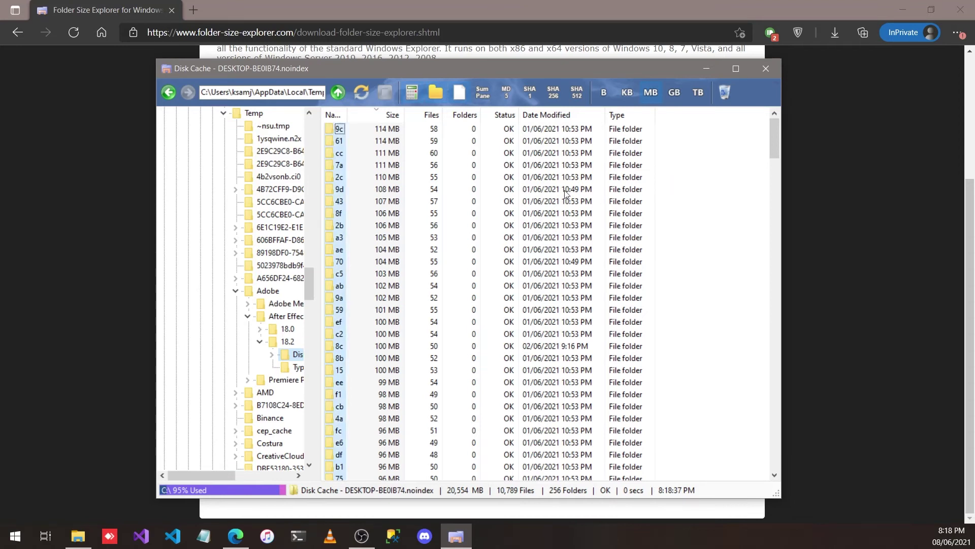
right_click(339, 166)
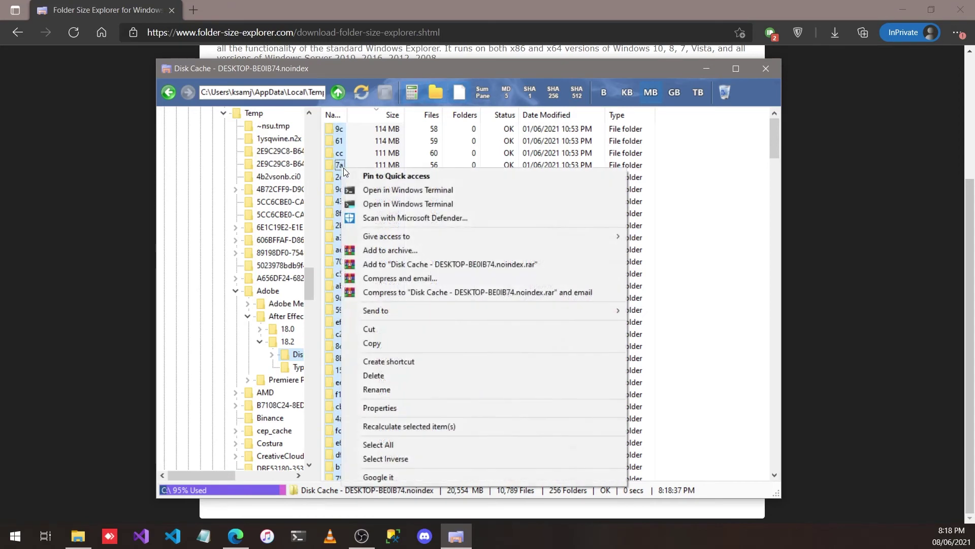
click(387, 376)
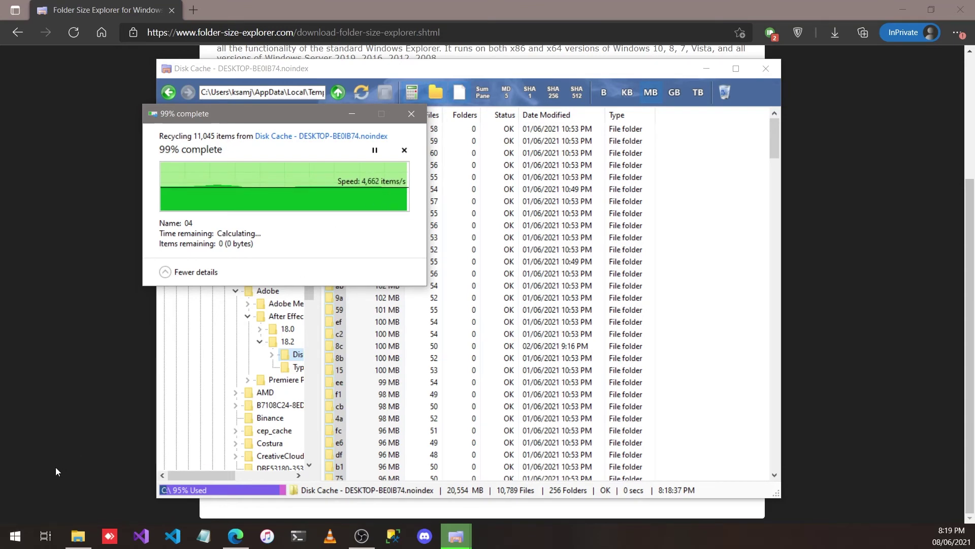
key(super)
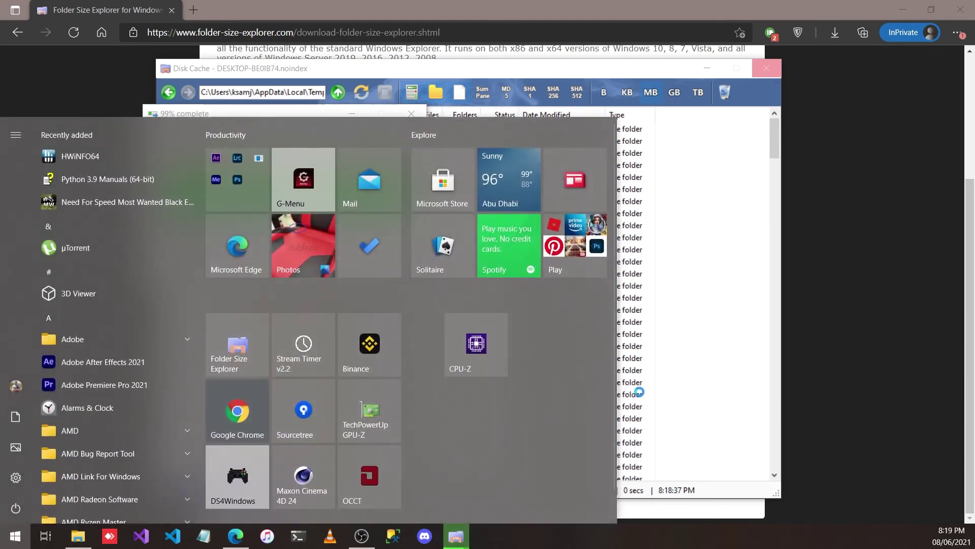
text(rec)
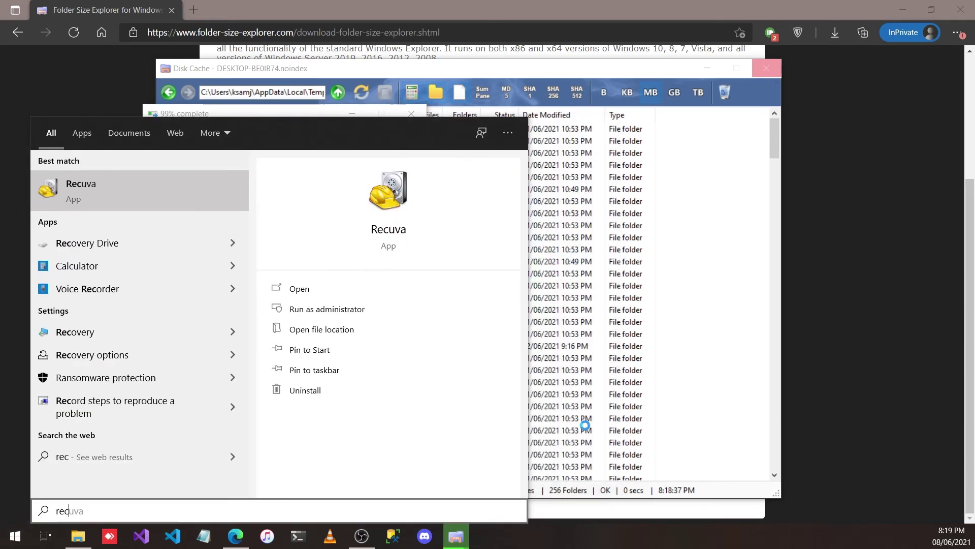
key(BackSpace)
key(BackSpace)
key(BackSpace)
key(BackSpace)
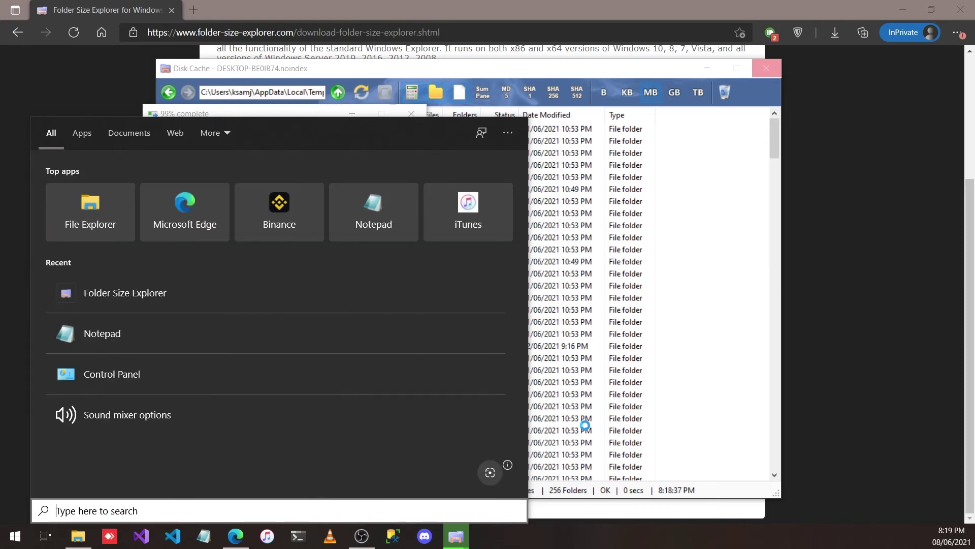
click(730, 155)
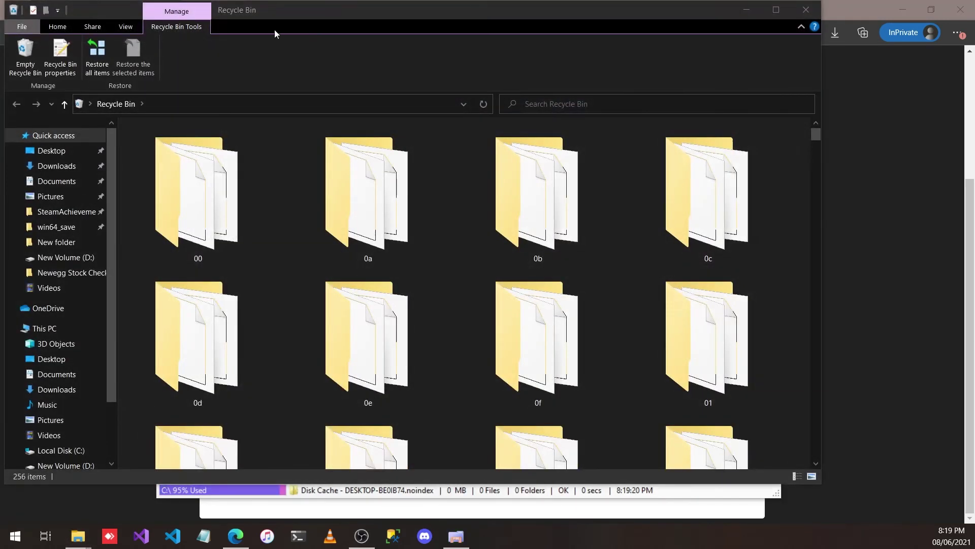
- Empty the Recycle Bin, permanently deleting all items, and check the free space of Local Disk (C:) in This PC
drag(266, 16, 312, 54)
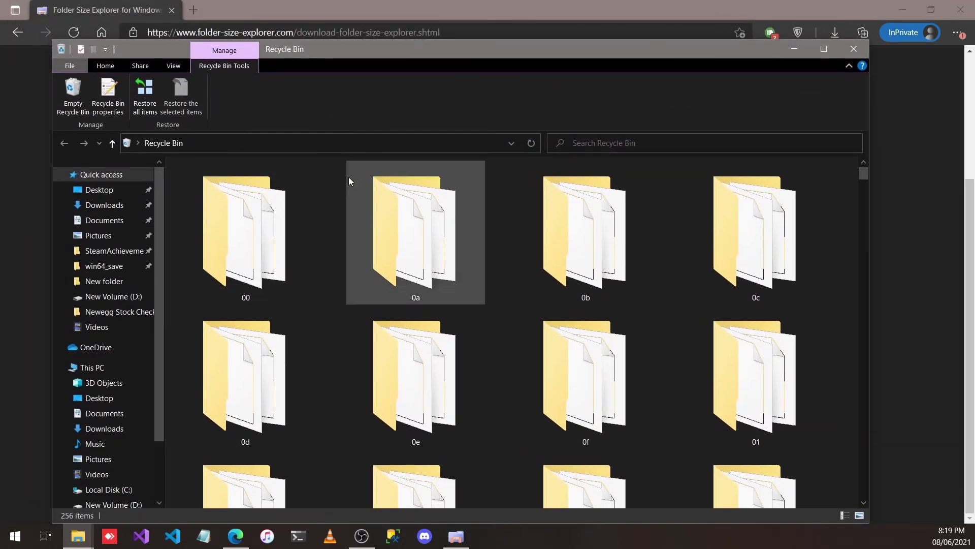
scroll(583, 305, down, 5)
scroll(577, 305, down, 8)
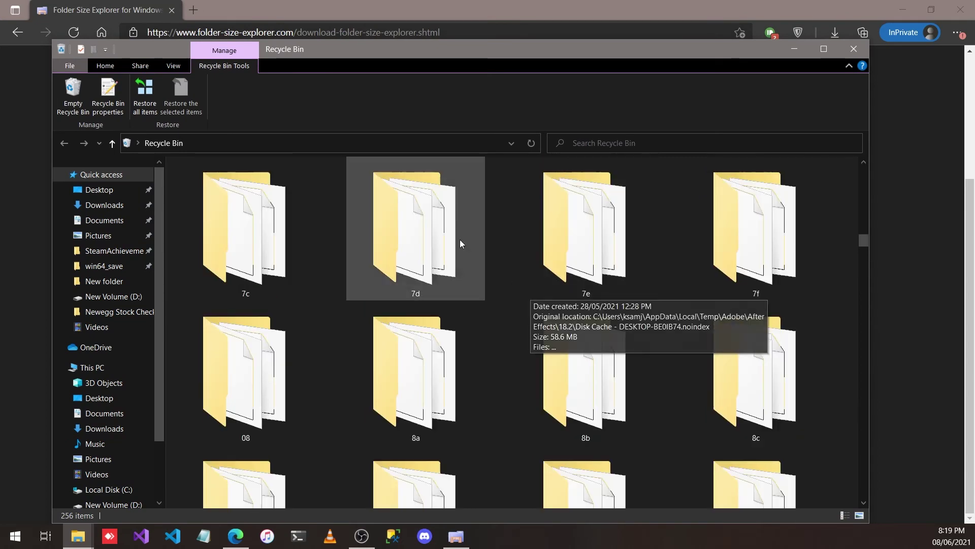
click(472, 237)
click(73, 91)
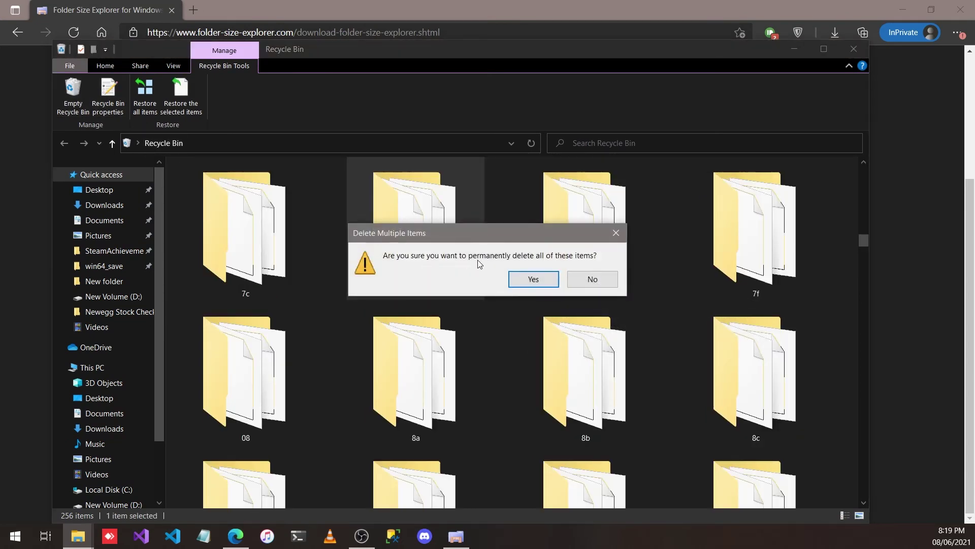
click(551, 277)
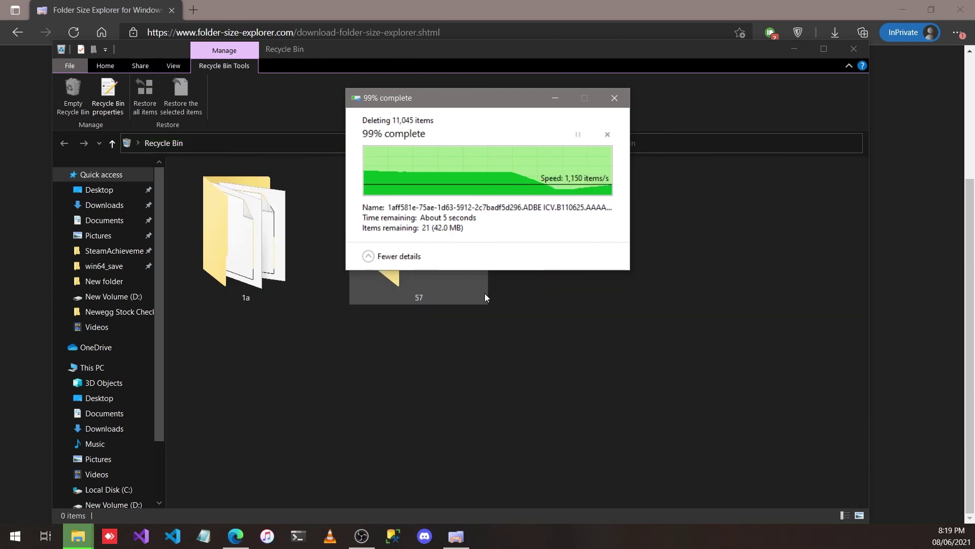
click(107, 370)
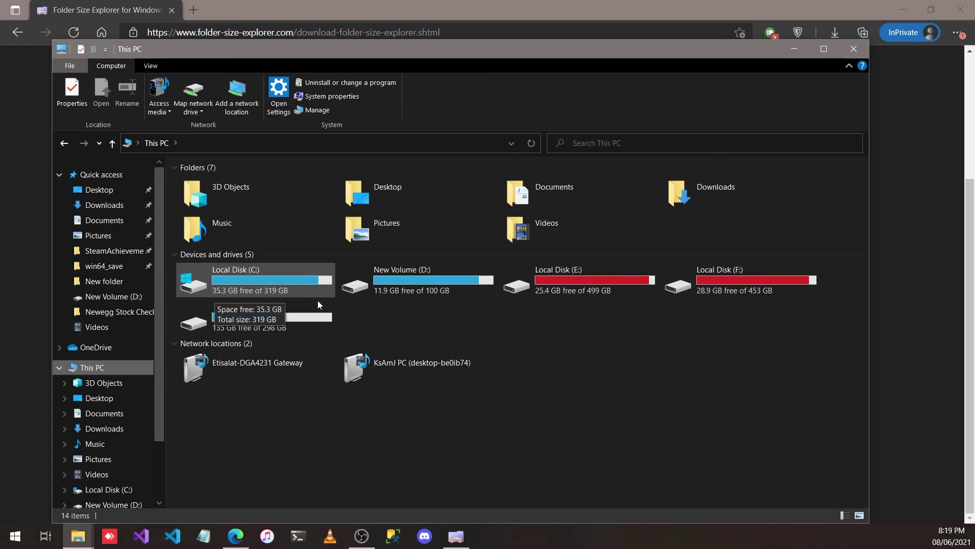
- Switch back to Folder Size Explorer, return to the root of Local Disk (C:) and recalculate its folder sizes
click(456, 535)
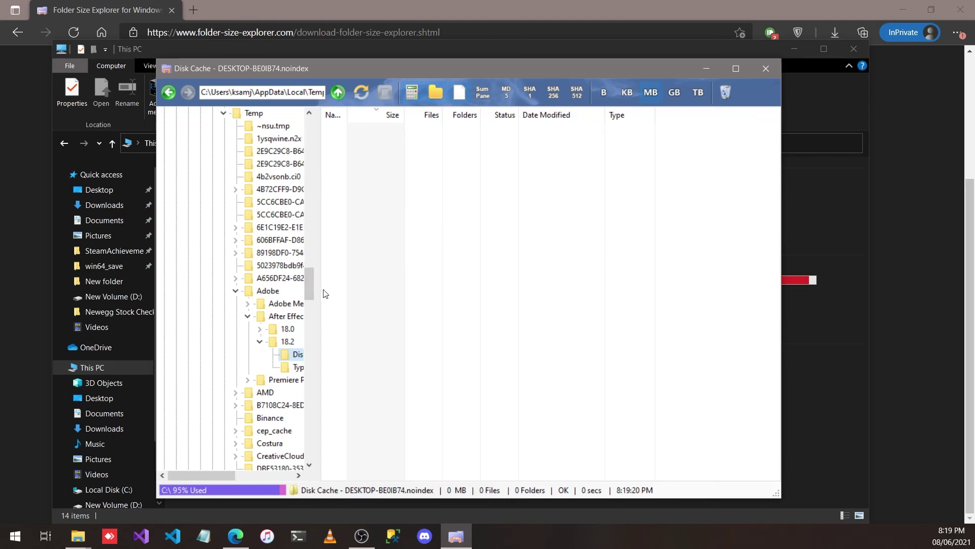
drag(309, 279, 311, 129)
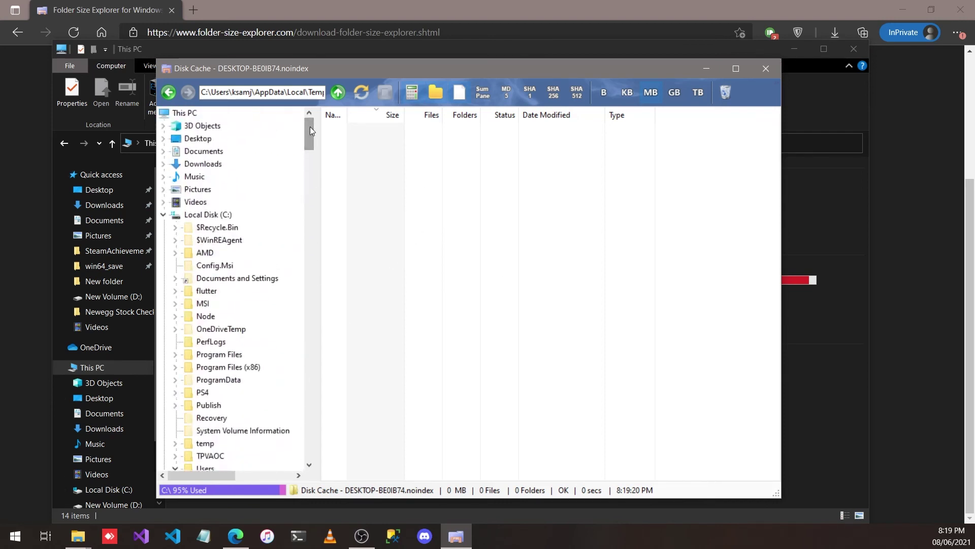
click(163, 216)
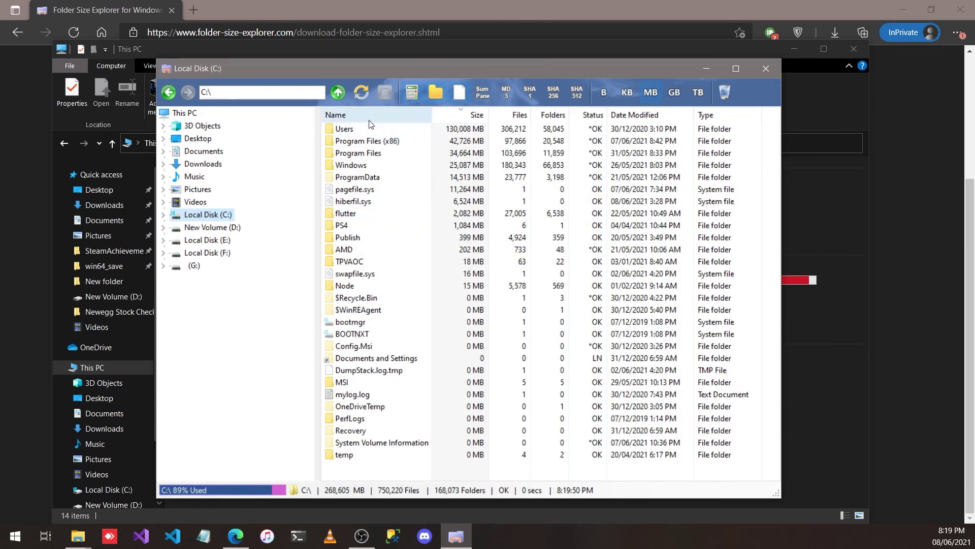
click(362, 92)
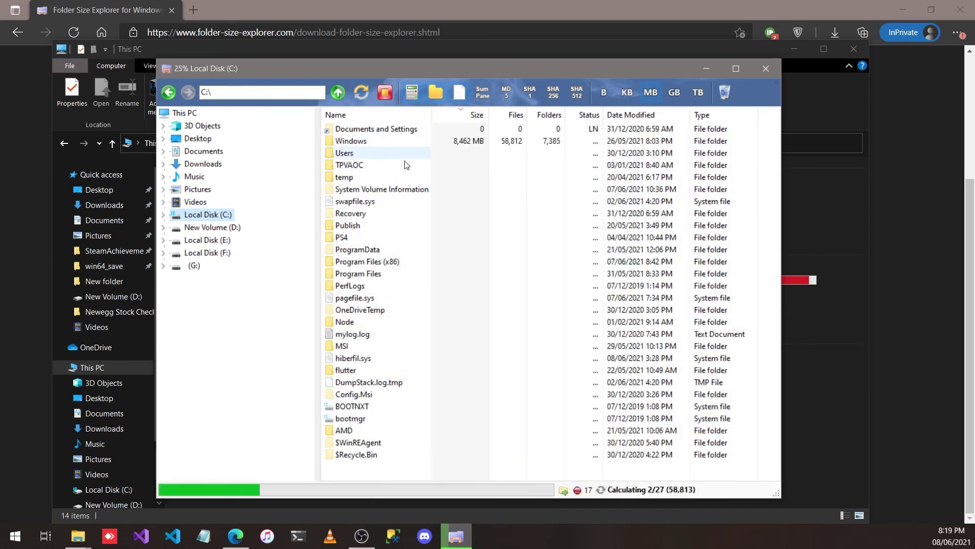